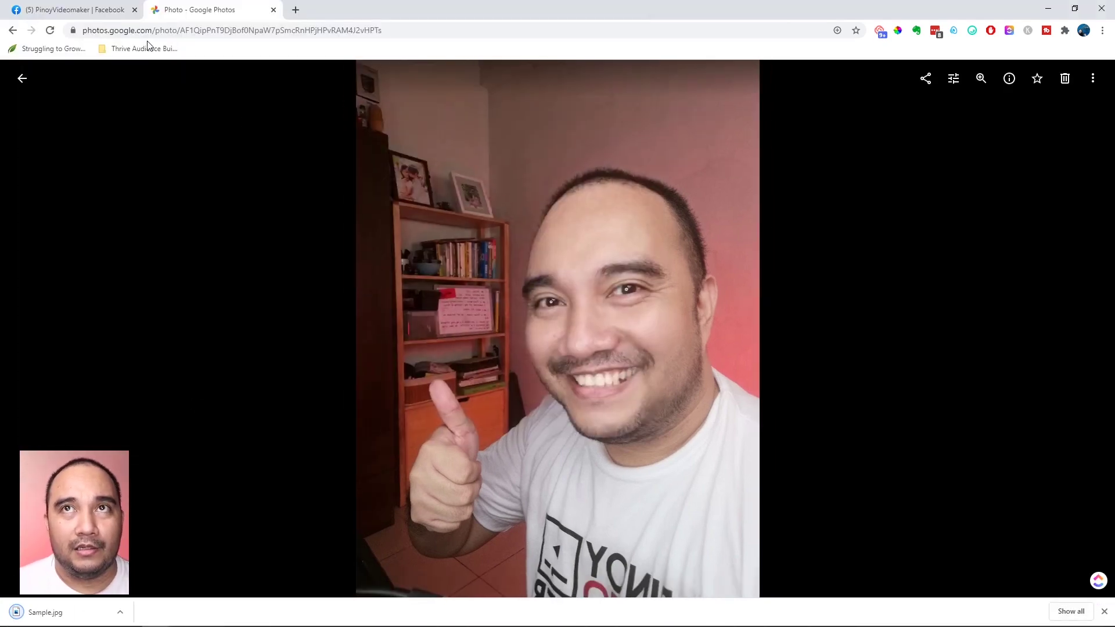
# Step: Upload Sample.jpg to remove.bg in a new tab to strip the thumbs-up photo's background
pyautogui.click(296, 11)
pyautogui.write('remov')
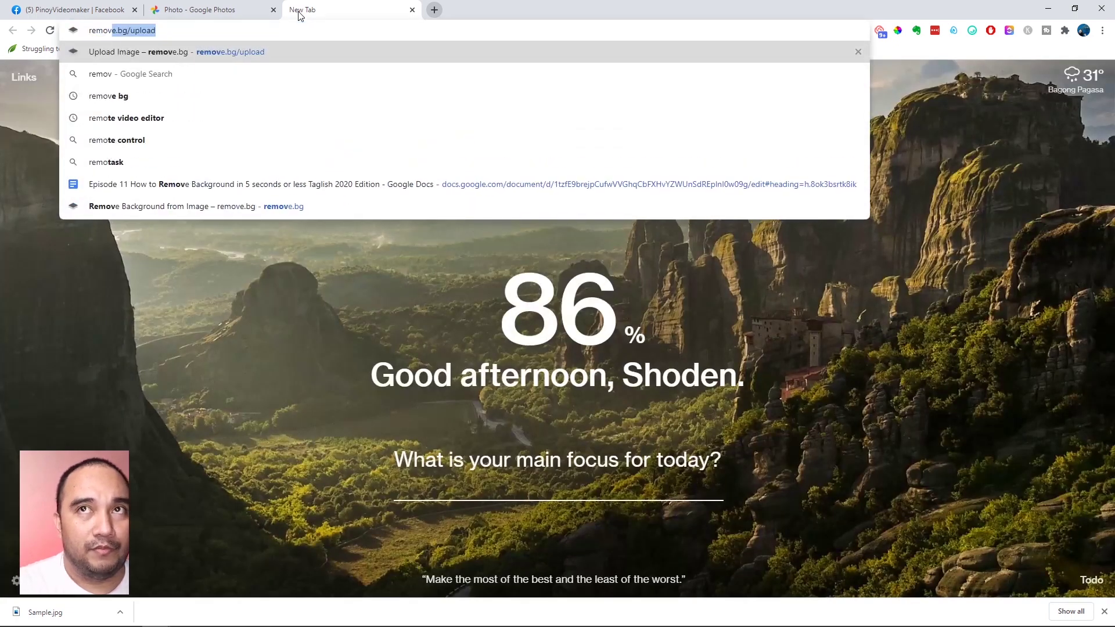
pyautogui.press('Return')
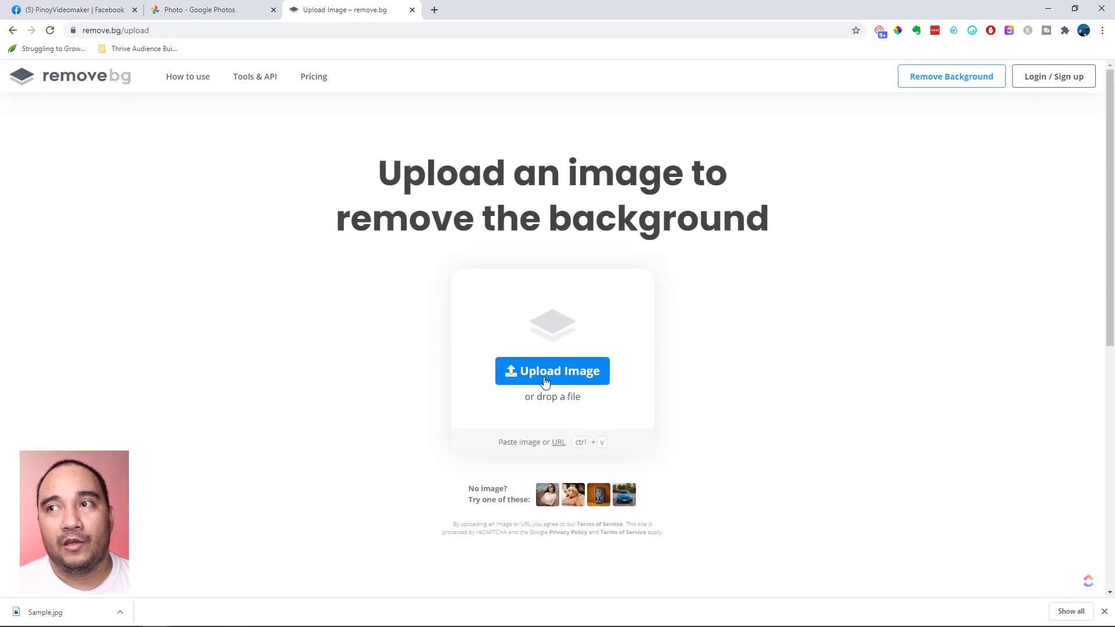
pyautogui.click(552, 371)
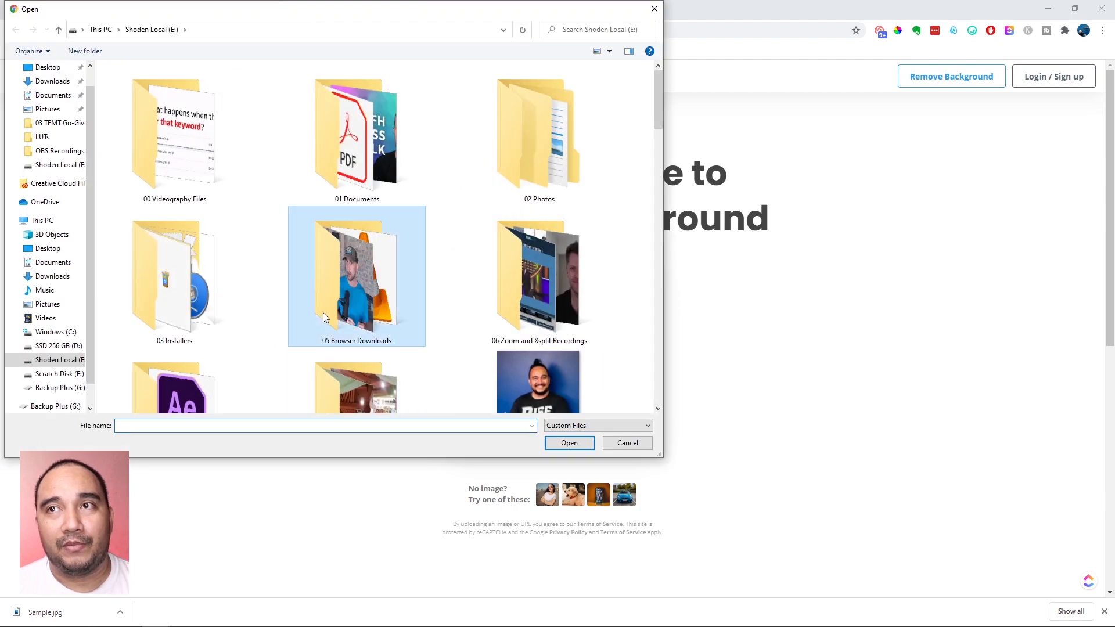
pyautogui.click(356, 139)
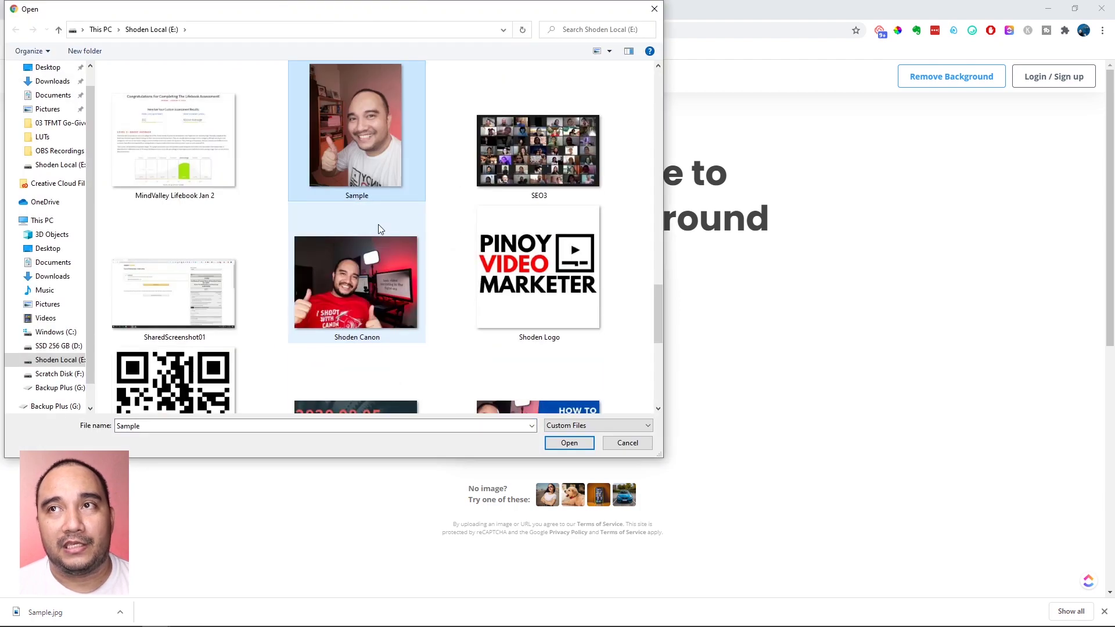
pyautogui.click(569, 443)
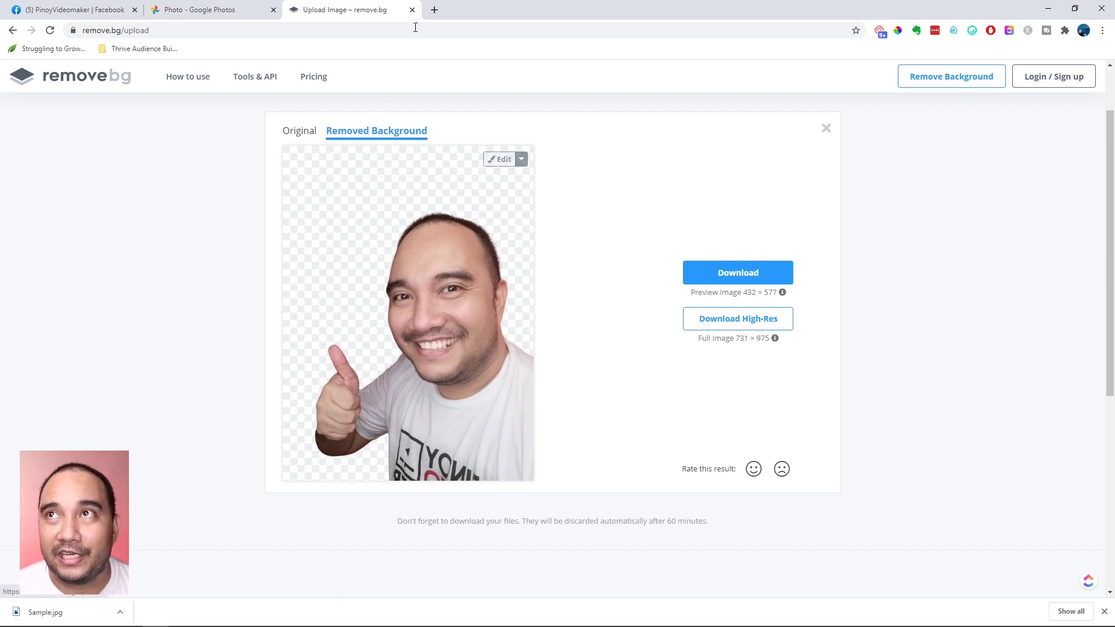
# Step: Open the 1920 × 1080 'The National Wear Red Day' design from Your designs on canva.com
pyautogui.click(435, 9)
pyautogui.write('canva.com')
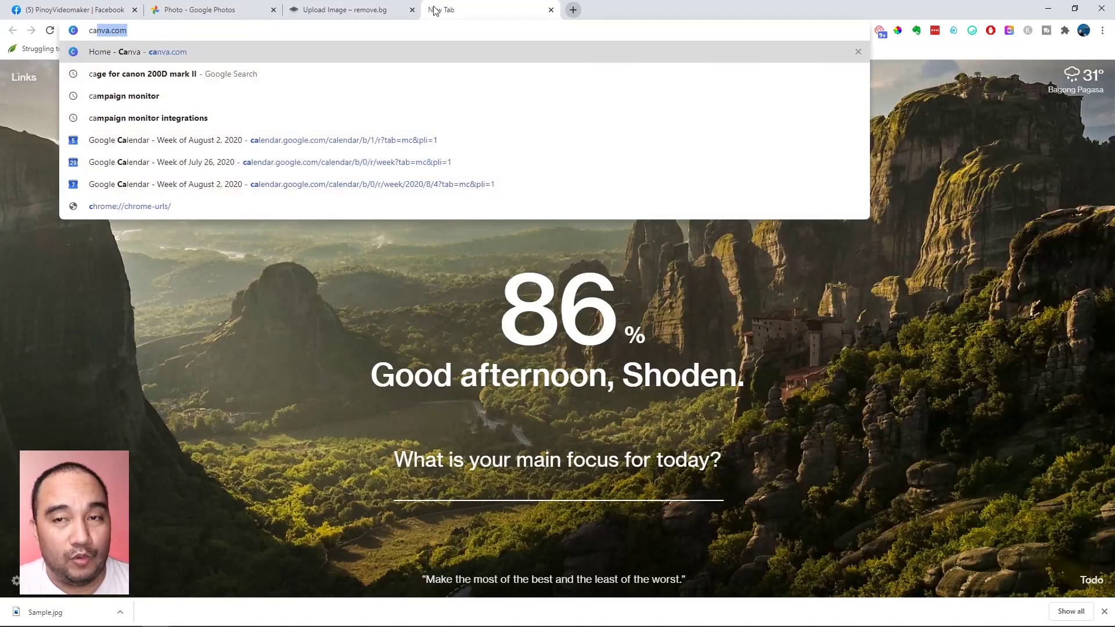
pyautogui.press('Return')
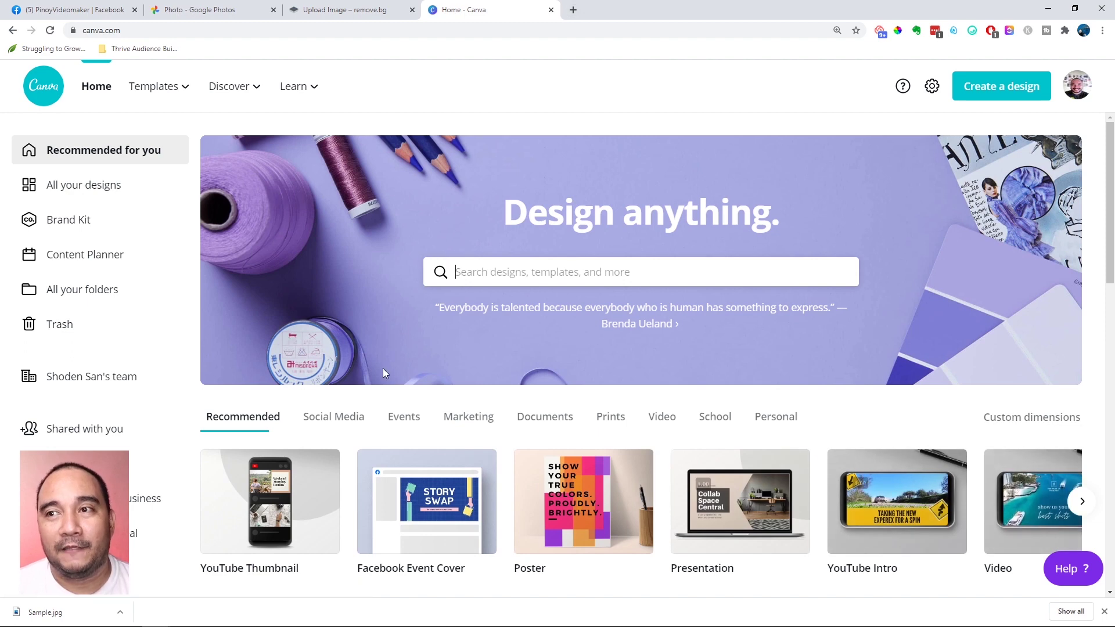
pyautogui.scroll(-2, 382, 368)
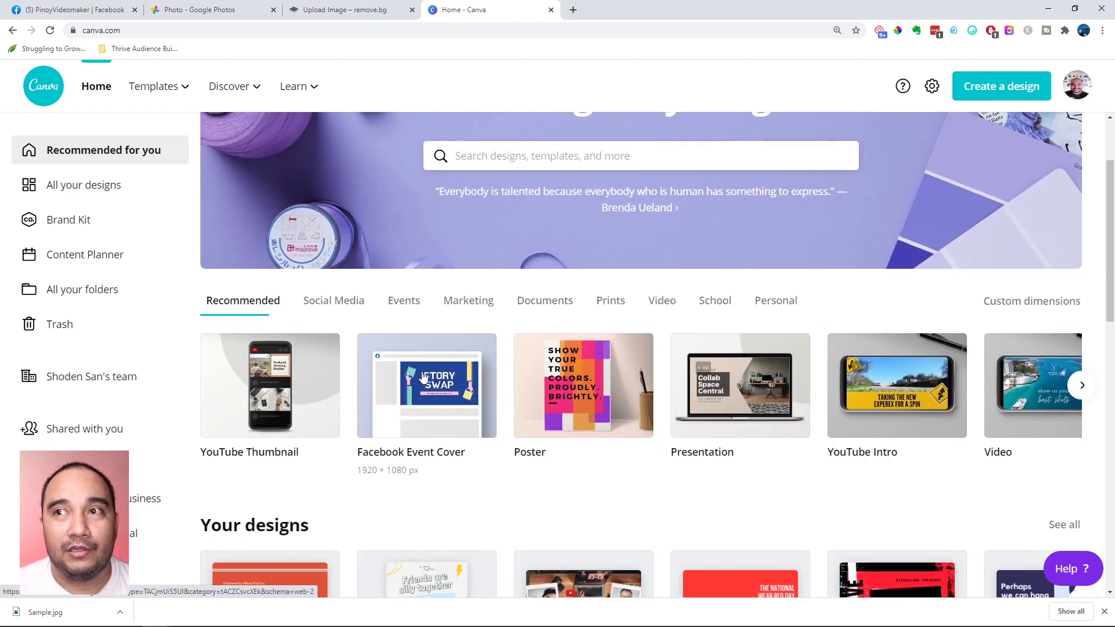
pyautogui.scroll(-1, 714, 440)
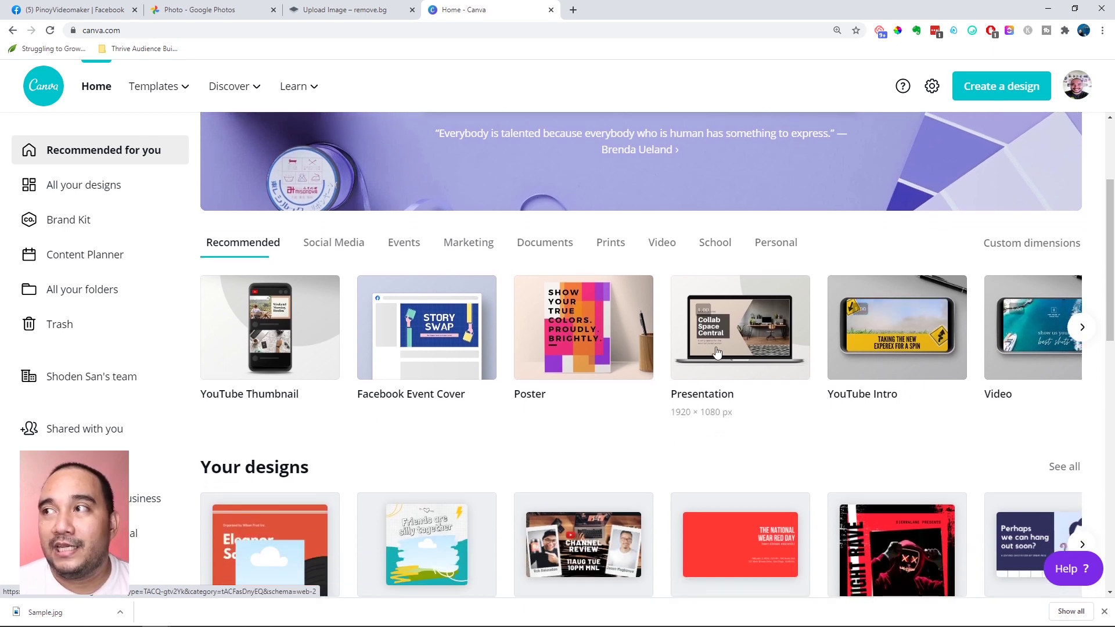
pyautogui.click(725, 529)
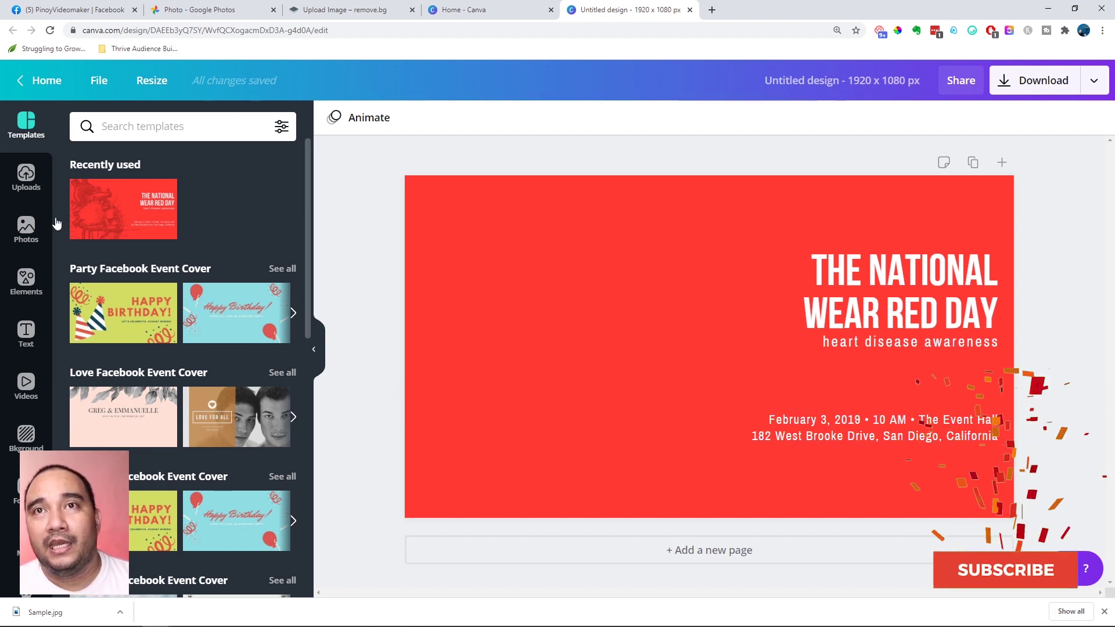
# Step: Upload Sample.jpg into Canva's Uploads library
pyautogui.click(26, 177)
pyautogui.click(168, 128)
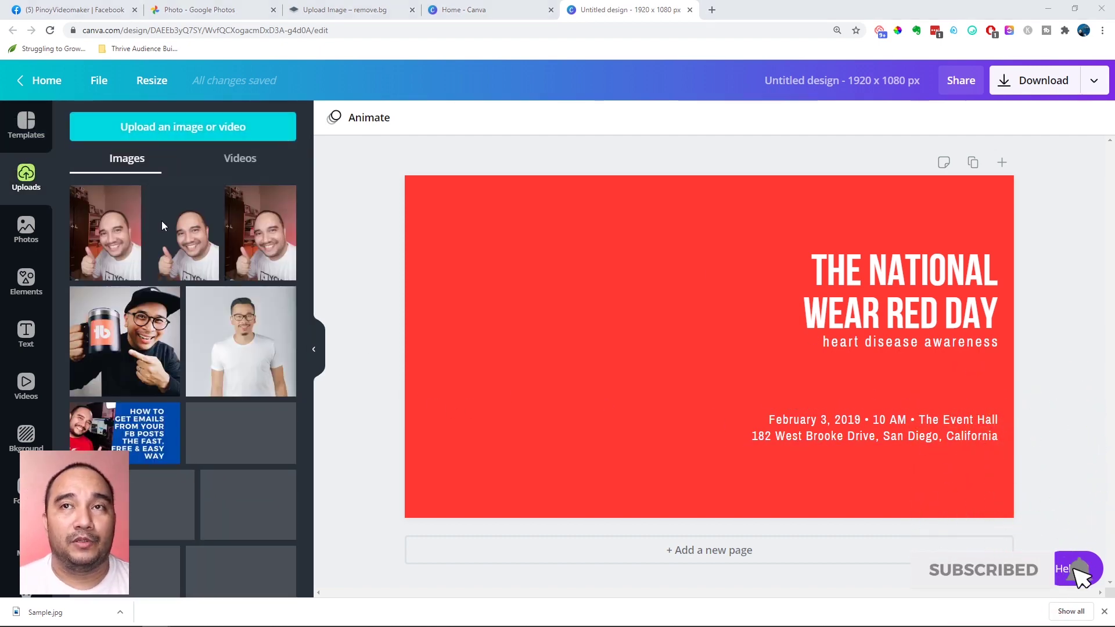
pyautogui.click(620, 446)
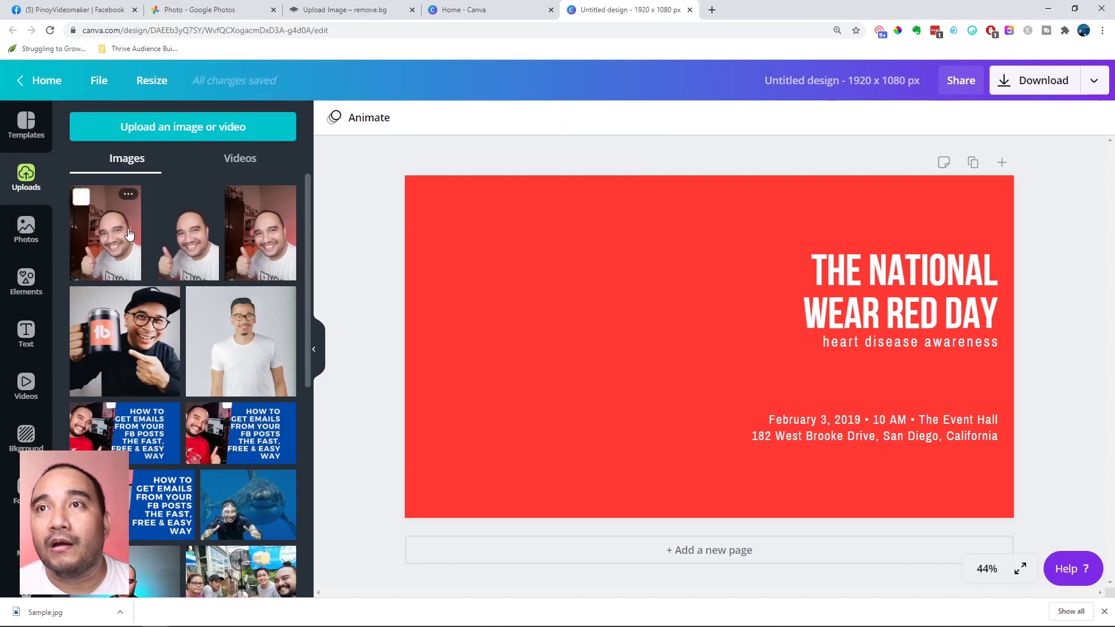
pyautogui.click(150, 127)
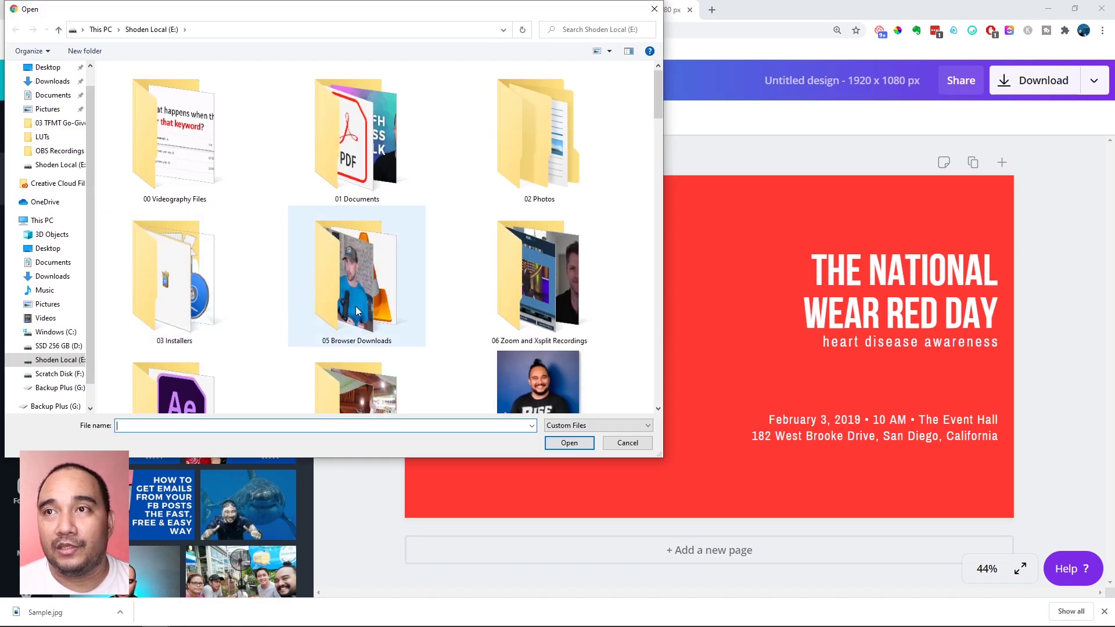
pyautogui.click(557, 444)
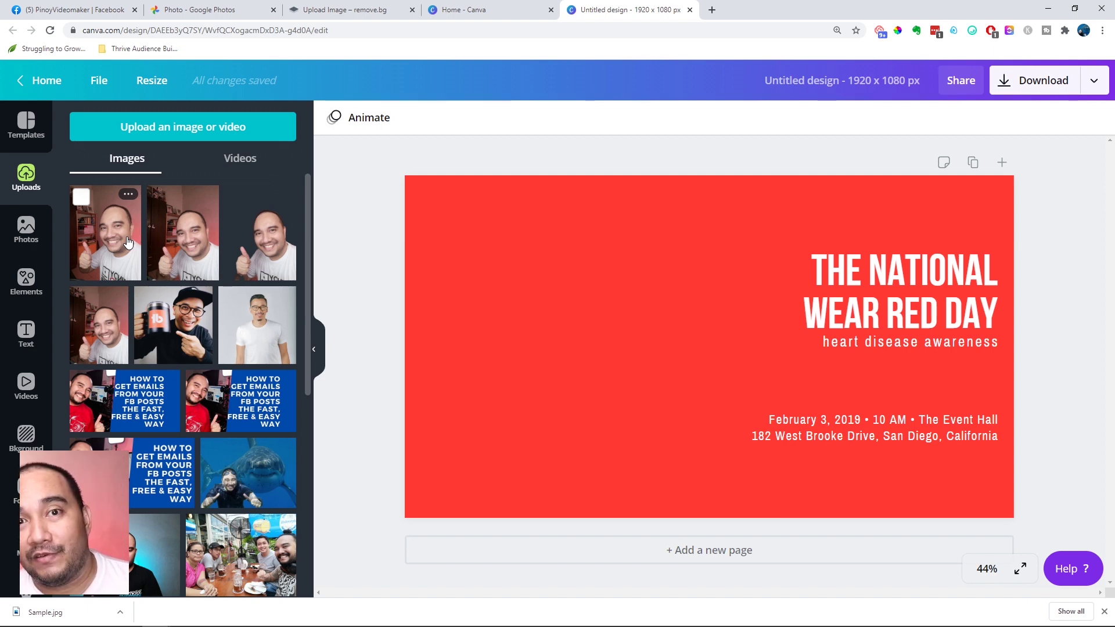
# Step: Add the uploaded thumbs-up photo to the cover, placing it beside the headline
pyautogui.click(128, 242)
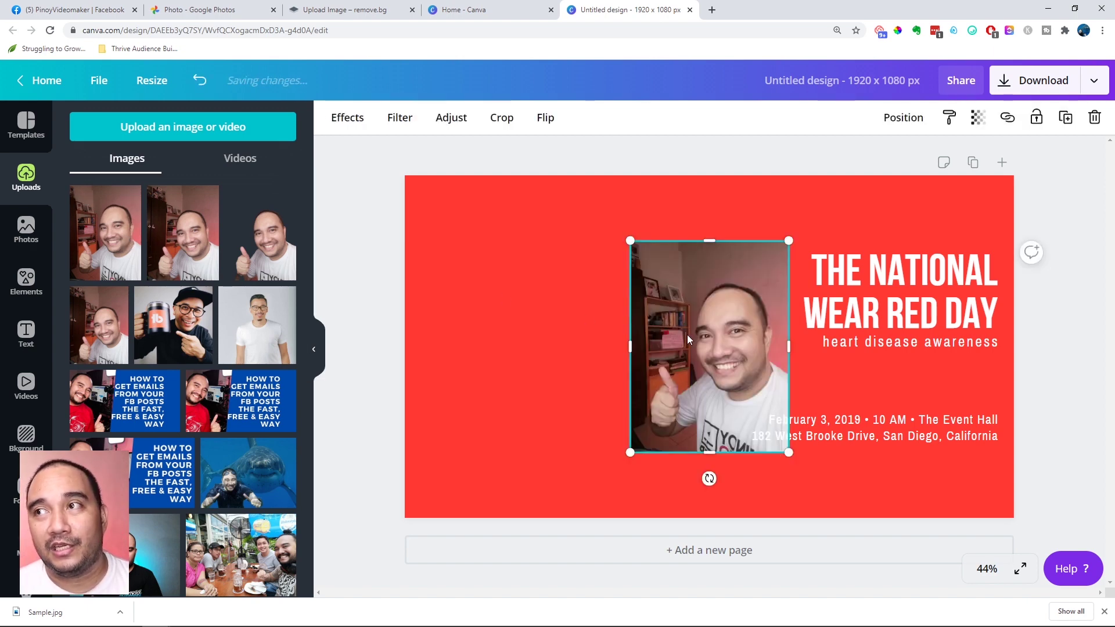
pyautogui.moveTo(687, 340); pyautogui.dragTo(544, 358)
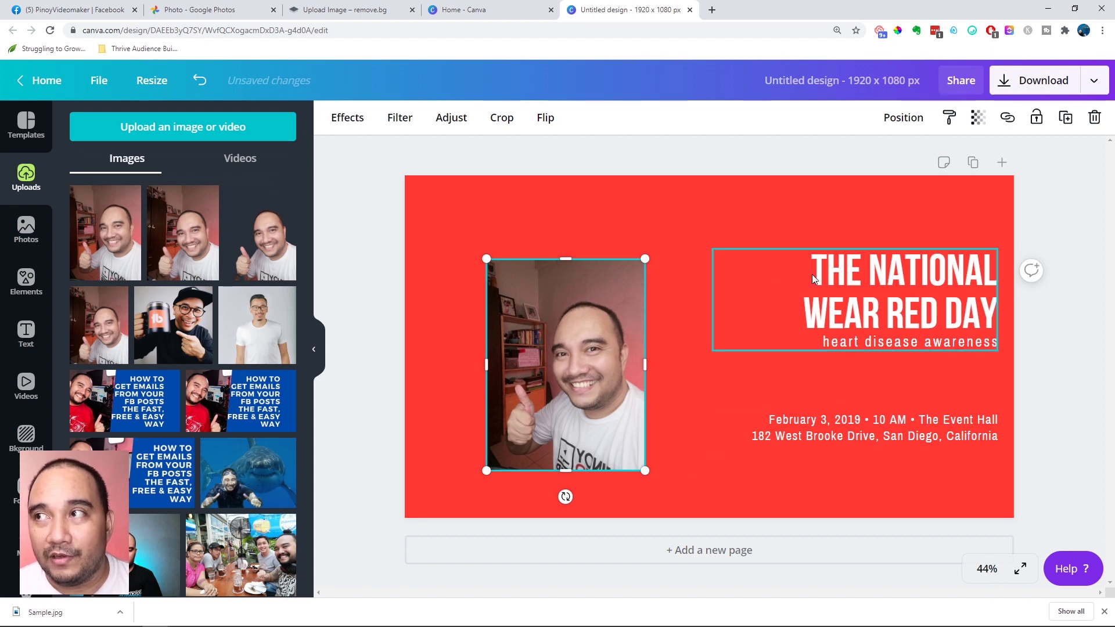
pyautogui.moveTo(582, 349); pyautogui.dragTo(698, 344)
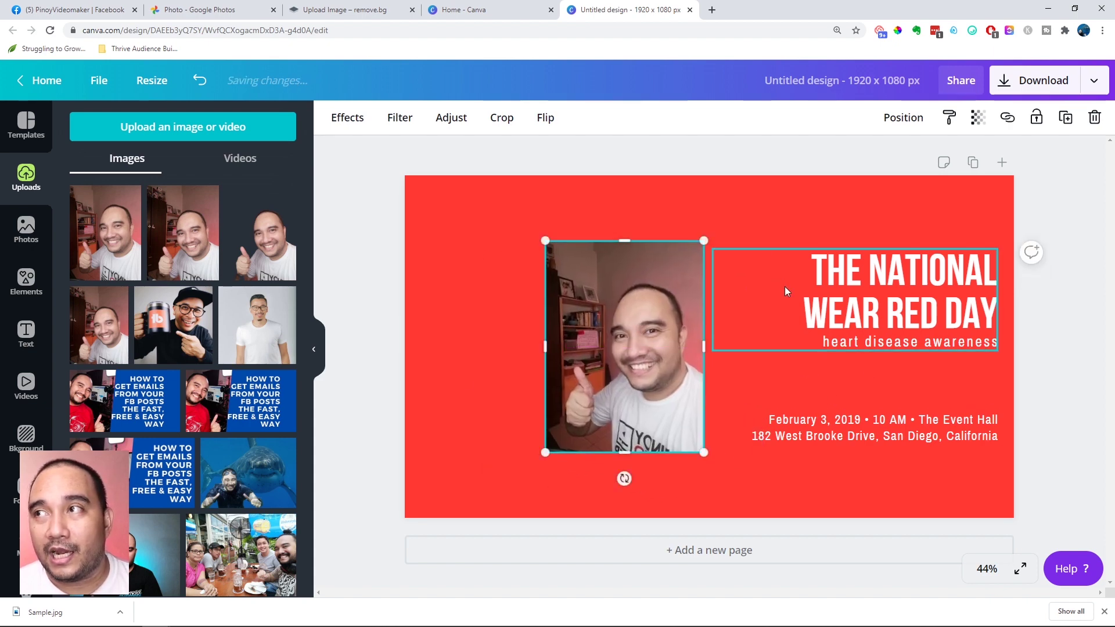
# Step: Shift the headline and event text group left and enlarge it, then move the photo right
pyautogui.moveTo(921, 303); pyautogui.dragTo(630, 343)
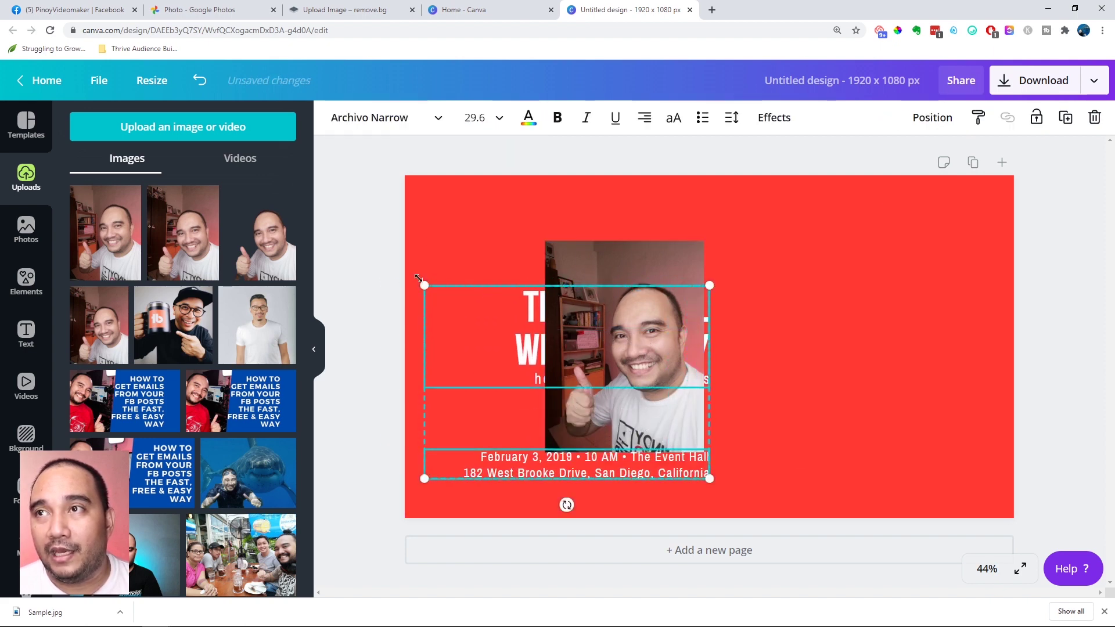
pyautogui.moveTo(418, 278); pyautogui.dragTo(369, 243)
pyautogui.click(665, 291)
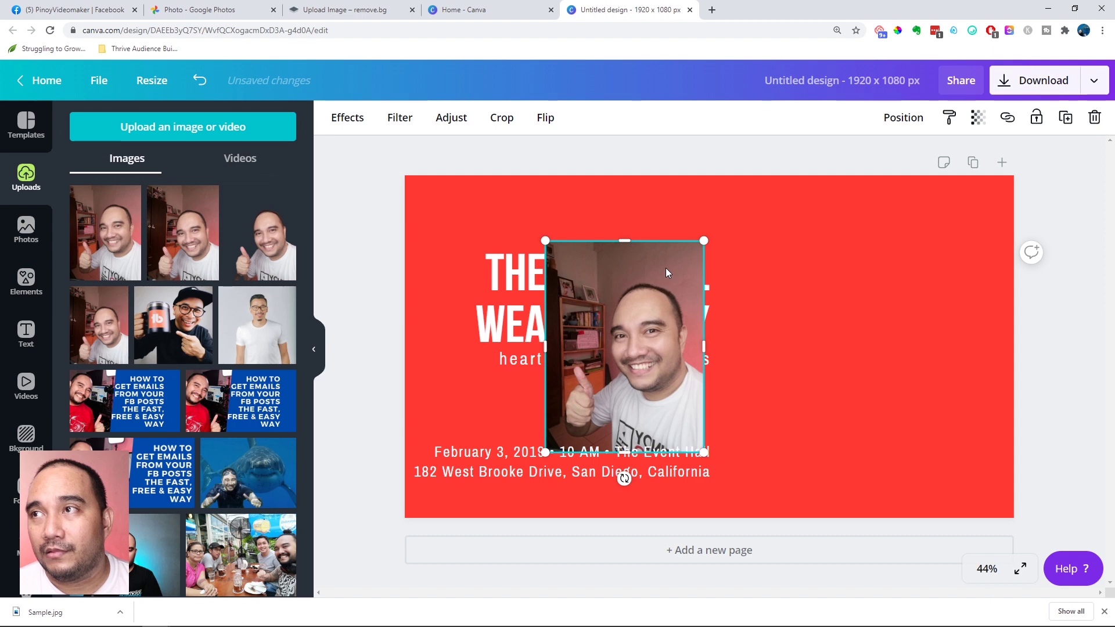
pyautogui.moveTo(665, 272); pyautogui.dragTo(936, 310)
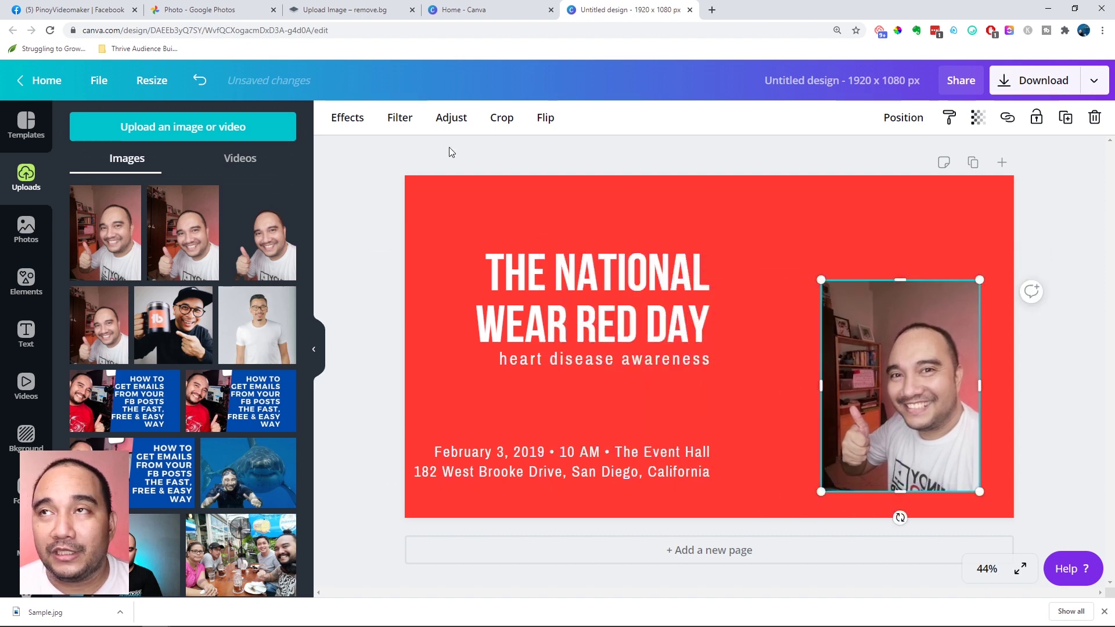
# Step: Apply Background Remover to the man's photo, then enlarge it snapped into the bottom-right corner
pyautogui.click(347, 119)
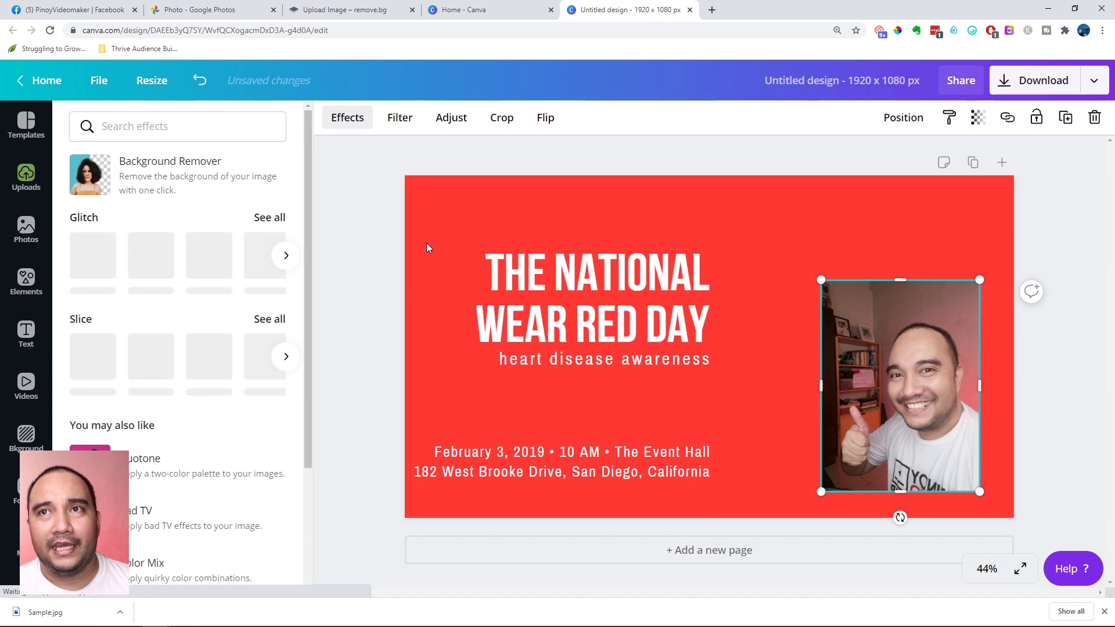
pyautogui.click(183, 187)
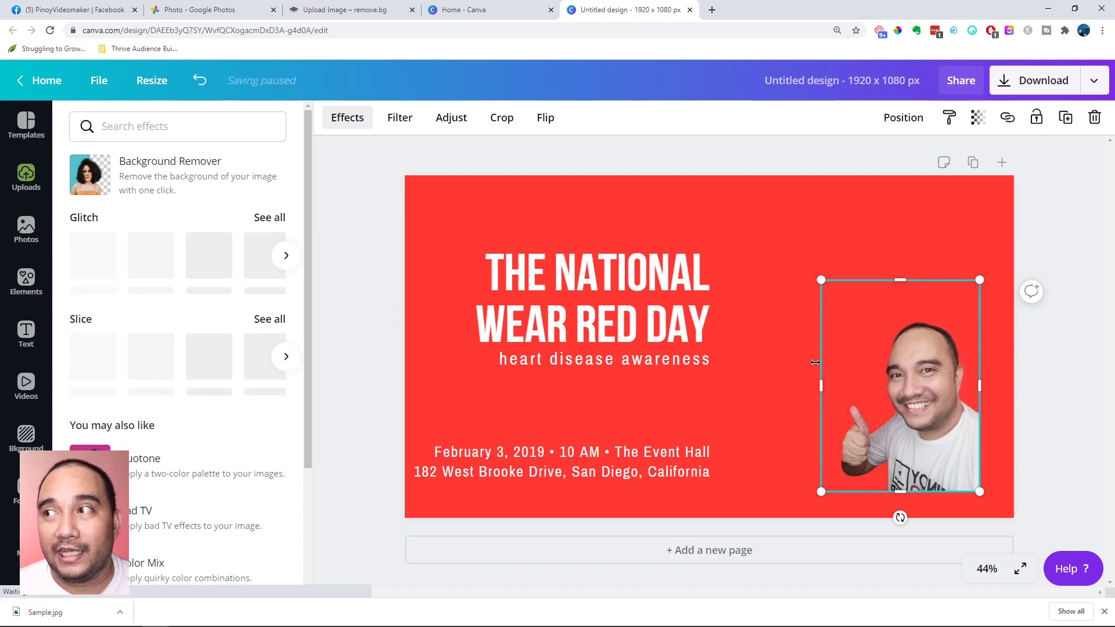
pyautogui.moveTo(821, 279); pyautogui.dragTo(721, 231)
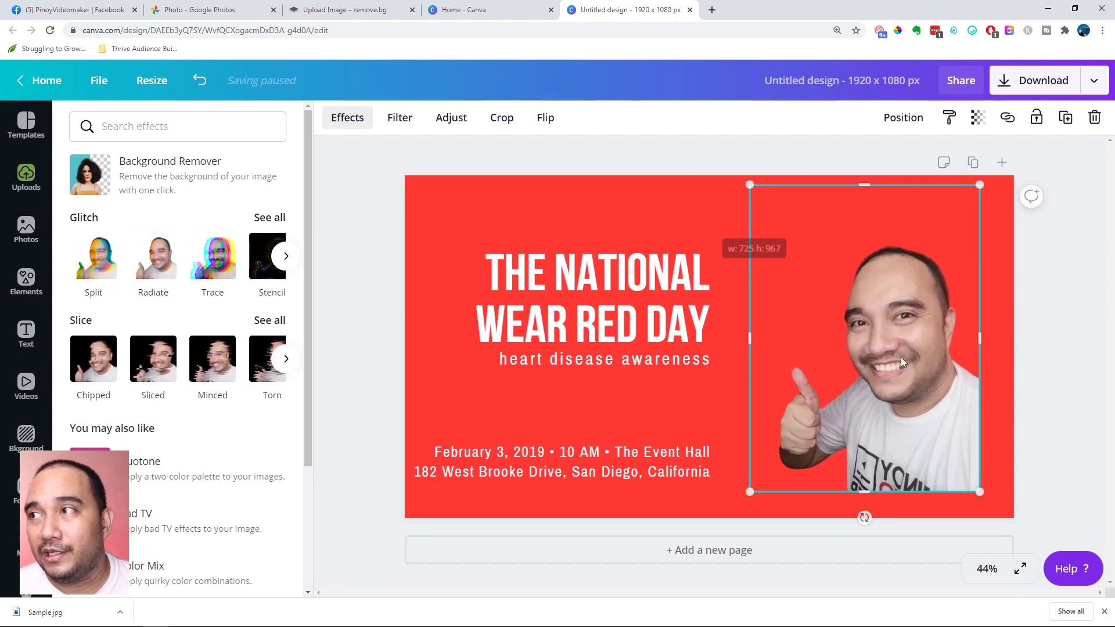
pyautogui.moveTo(903, 360); pyautogui.dragTo(939, 383)
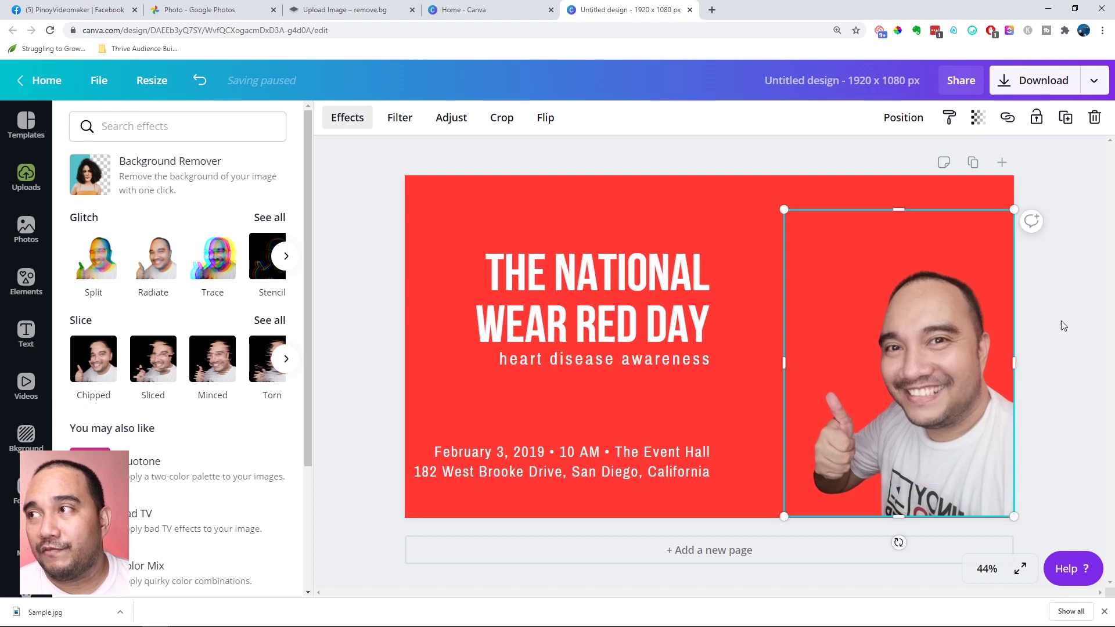
pyautogui.click(870, 235)
pyautogui.moveTo(768, 197); pyautogui.dragTo(740, 152)
pyautogui.click(1057, 252)
pyautogui.click(948, 296)
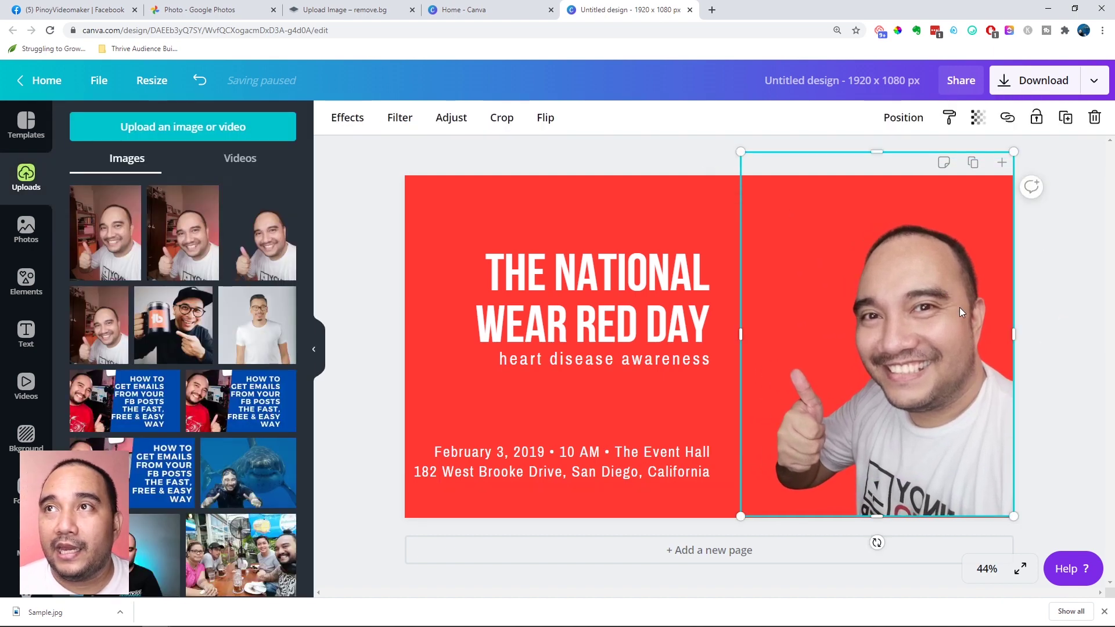
# Step: Adjust the cut-out photo to brightness 6, contrast 20 and saturation 7, then enlarge it slightly
pyautogui.click(399, 117)
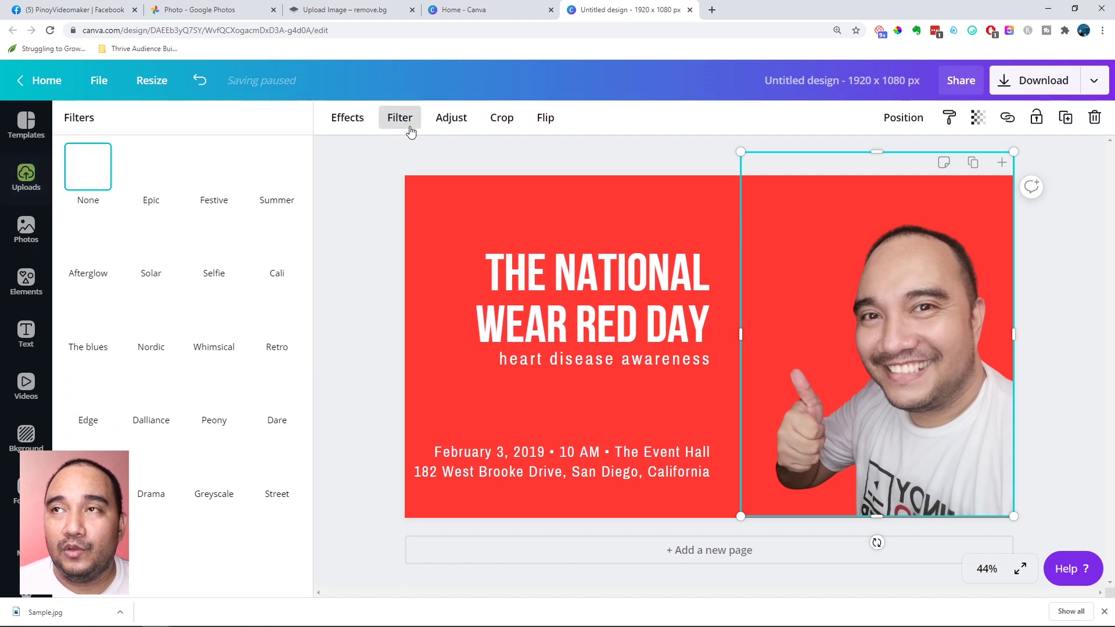
pyautogui.click(441, 118)
pyautogui.moveTo(196, 182); pyautogui.dragTo(201, 159)
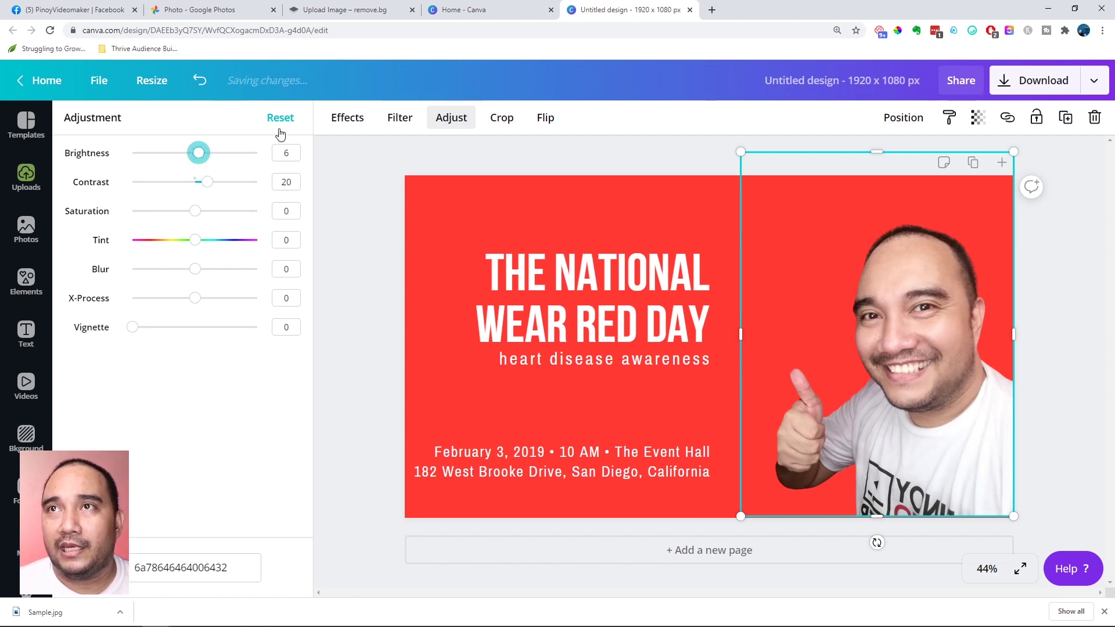
pyautogui.moveTo(195, 211); pyautogui.dragTo(199, 211)
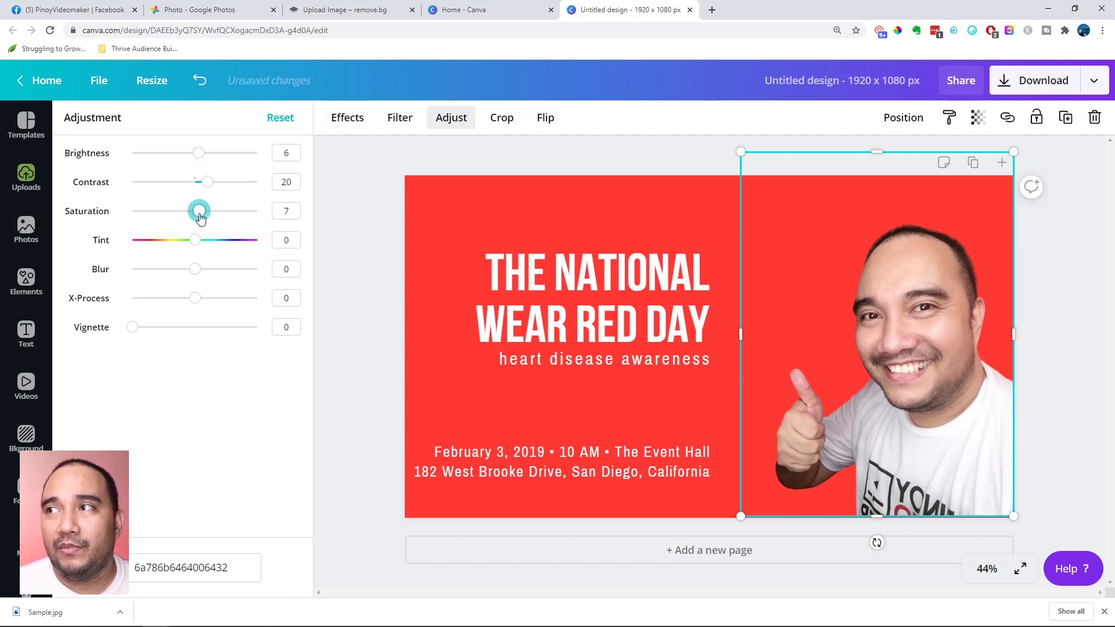
pyautogui.click(386, 210)
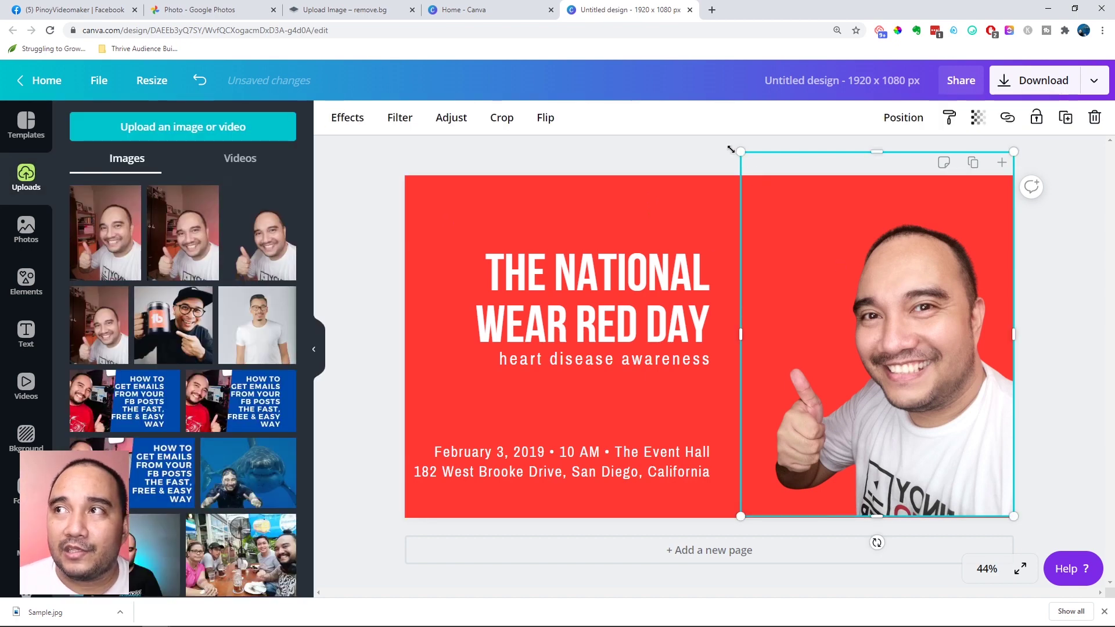
pyautogui.moveTo(730, 149); pyautogui.dragTo(691, 132)
# Step: Preview the finished cover with the enlarged cut-out man beside the event text
pyautogui.click(528, 158)
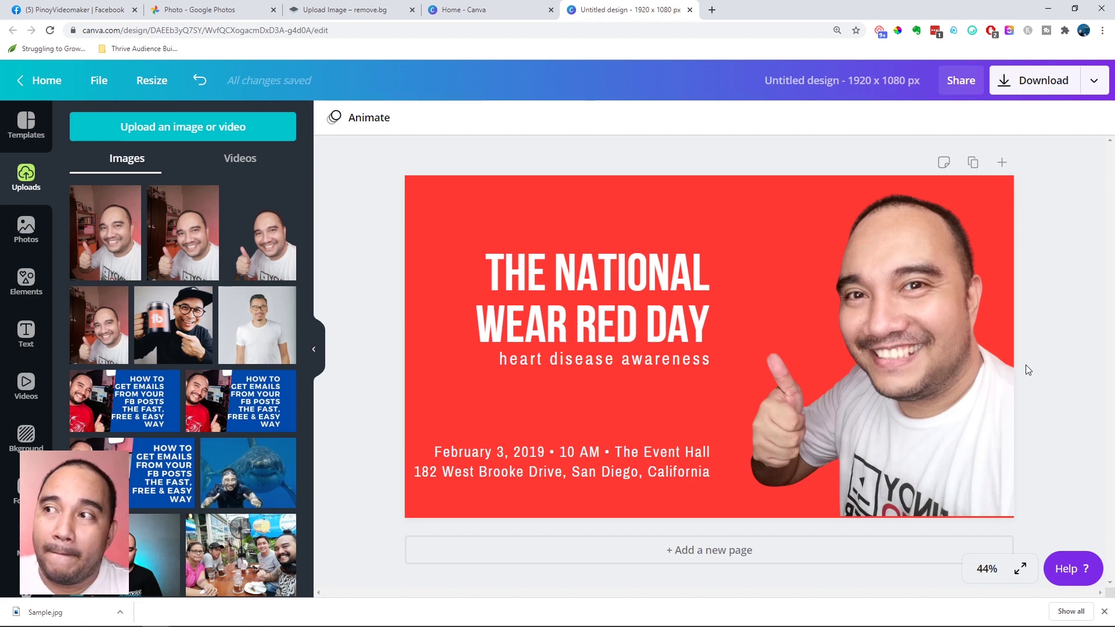
pyautogui.click(988, 398)
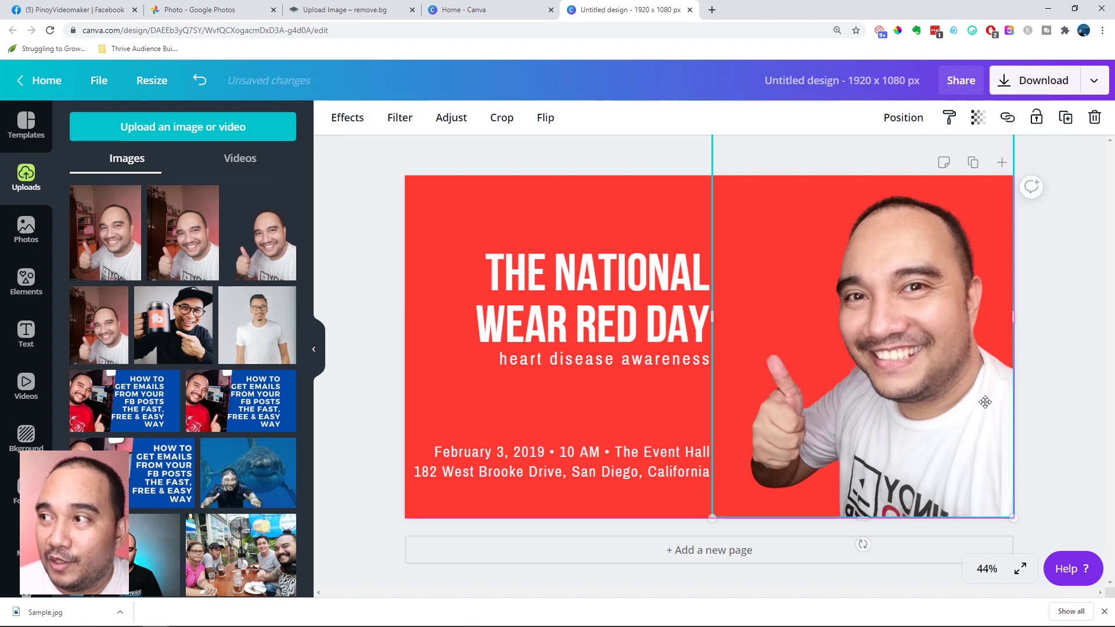
pyautogui.click(1045, 379)
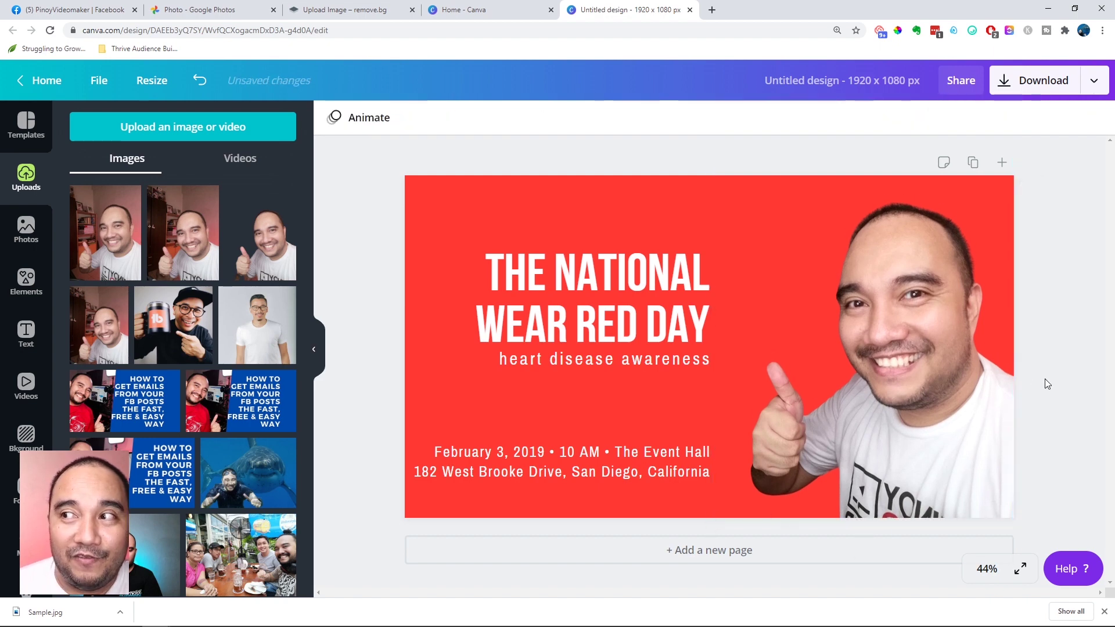